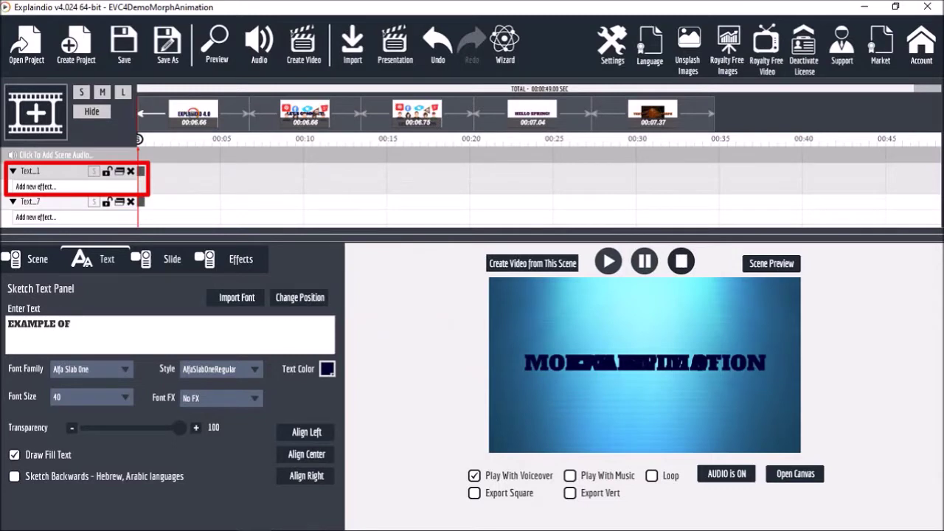
Step: Give the EXAMPLE OF text a Text By Letter Zoom Out effect
{"action": "left_click", "coordinate": [30, 202]}
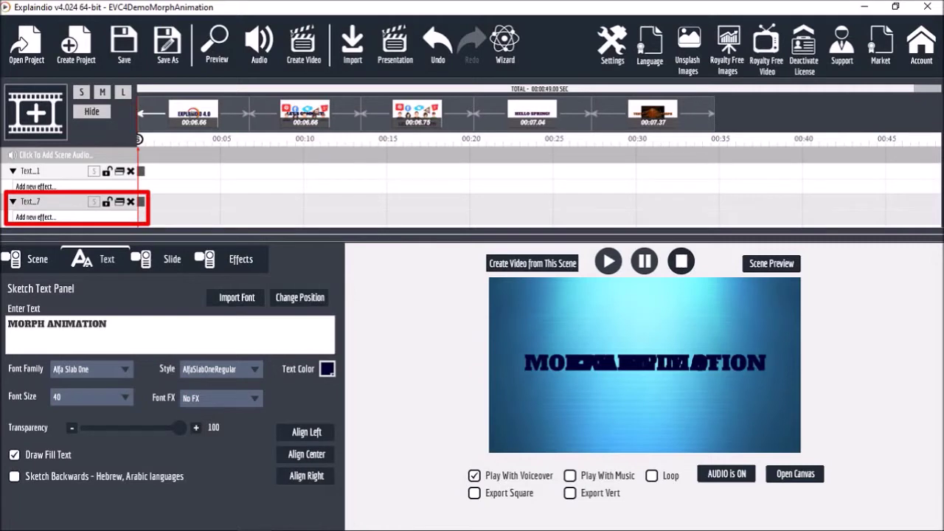
{"action": "left_click", "coordinate": [29, 171]}
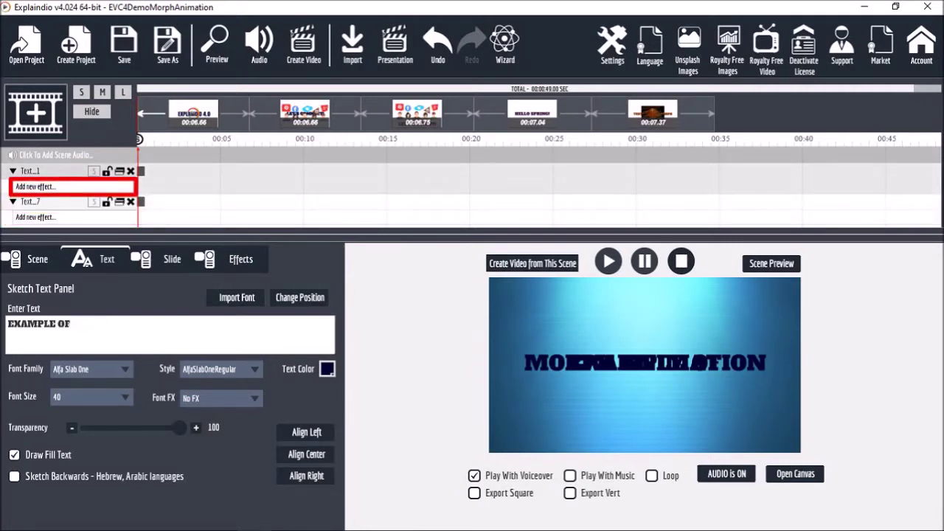
{"action": "left_click", "coordinate": [36, 186]}
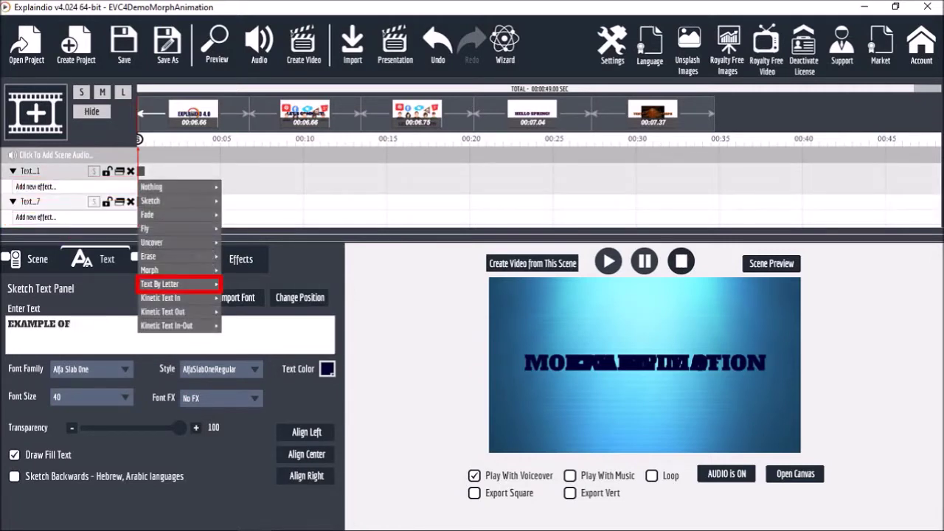
{"action": "mouse_move", "coordinate": [170, 283]}
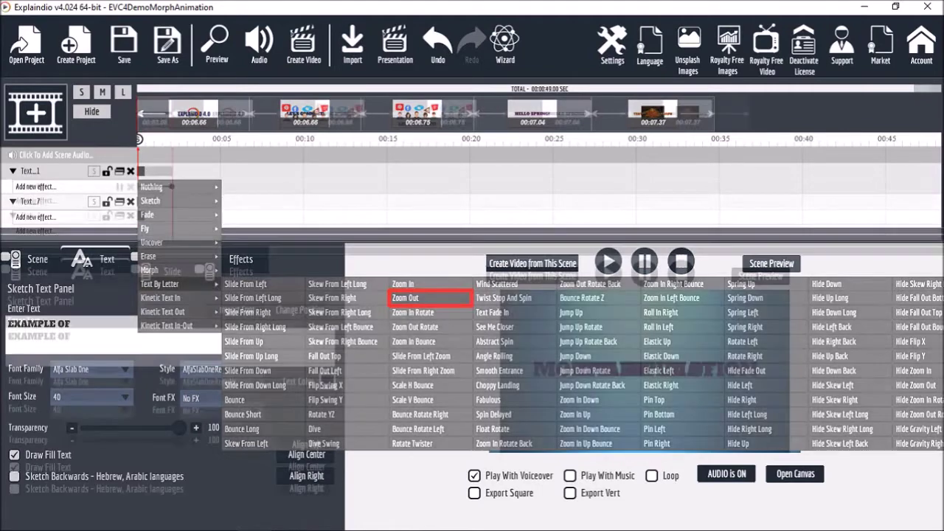
{"action": "left_click", "coordinate": [430, 298]}
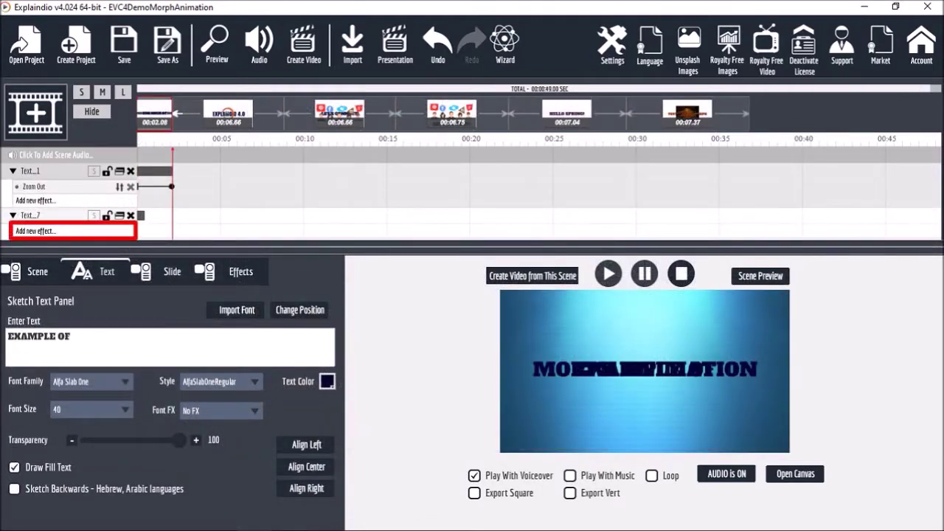
Step: Give the MORPH ANIMATION text a Morph effect
{"action": "left_click", "coordinate": [35, 231]}
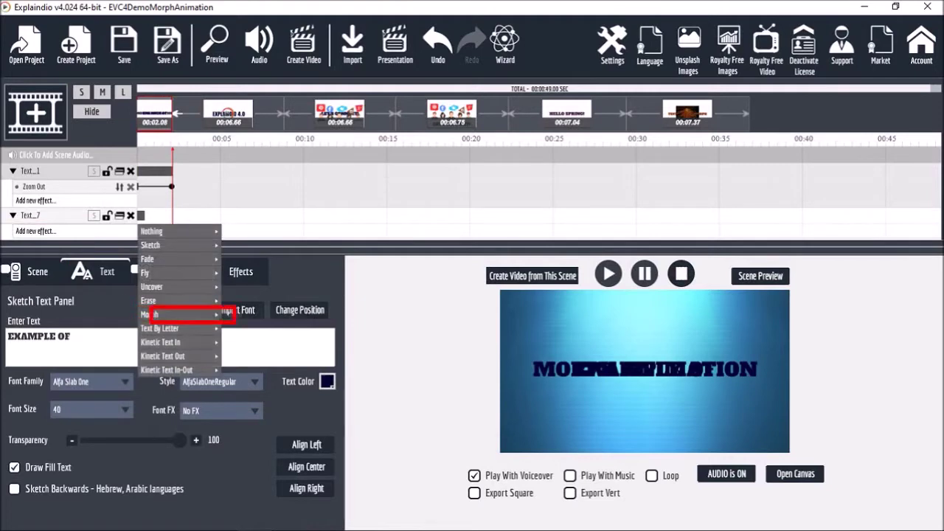
{"action": "mouse_move", "coordinate": [177, 314]}
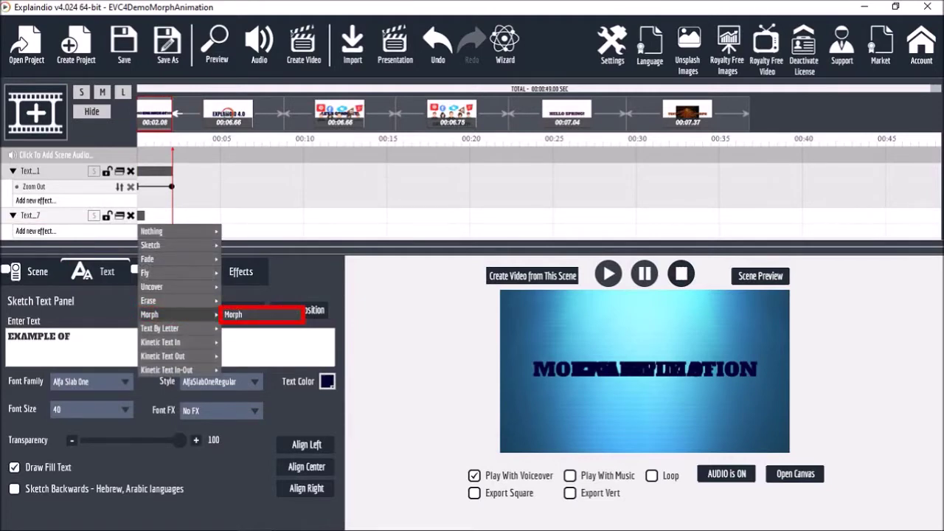
{"action": "left_click", "coordinate": [243, 314]}
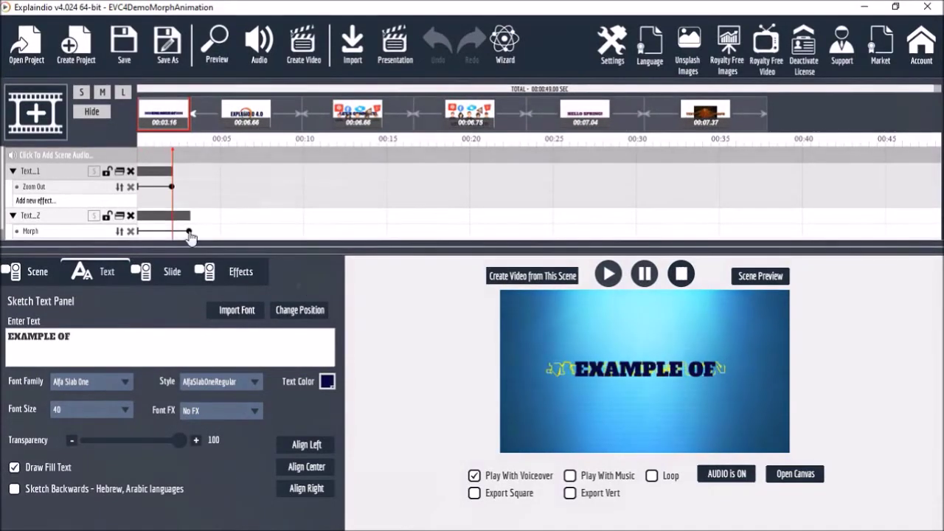
Step: Shorten the Morph effect and delay MORPH ANIMATION on the timeline, previewing the scene after each change
{"action": "left_click_drag", "start_coordinate": [189, 232], "coordinate": [171, 234]}
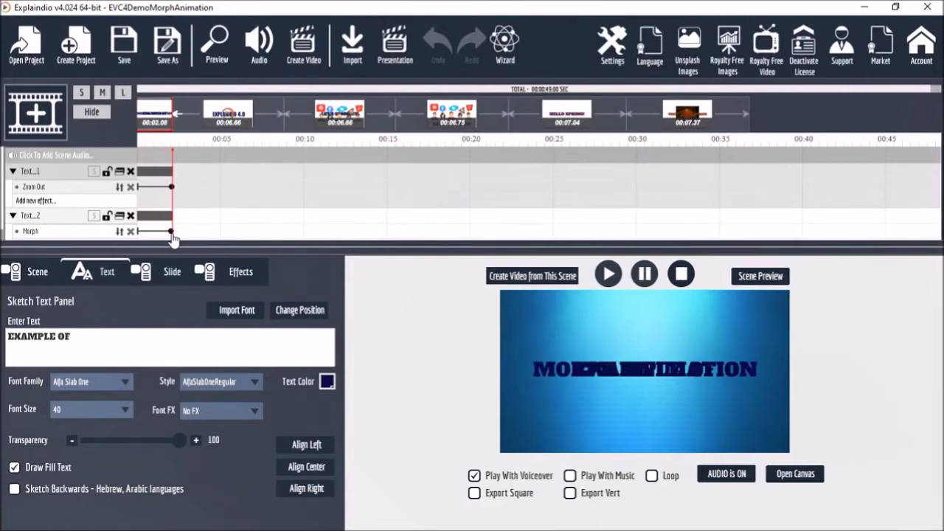
{"action": "left_click", "coordinate": [759, 276]}
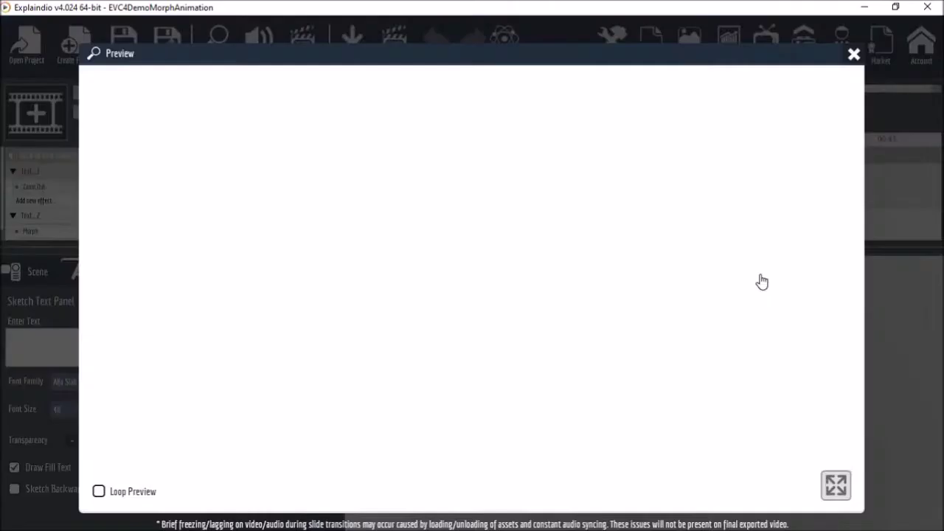
{"action": "left_click", "coordinate": [853, 55]}
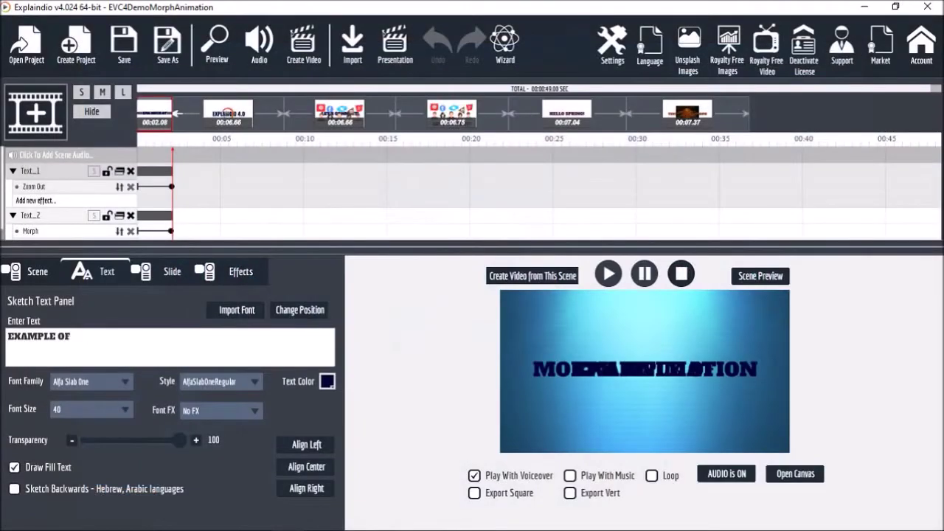
{"action": "left_click_drag", "start_coordinate": [152, 221], "coordinate": [187, 223]}
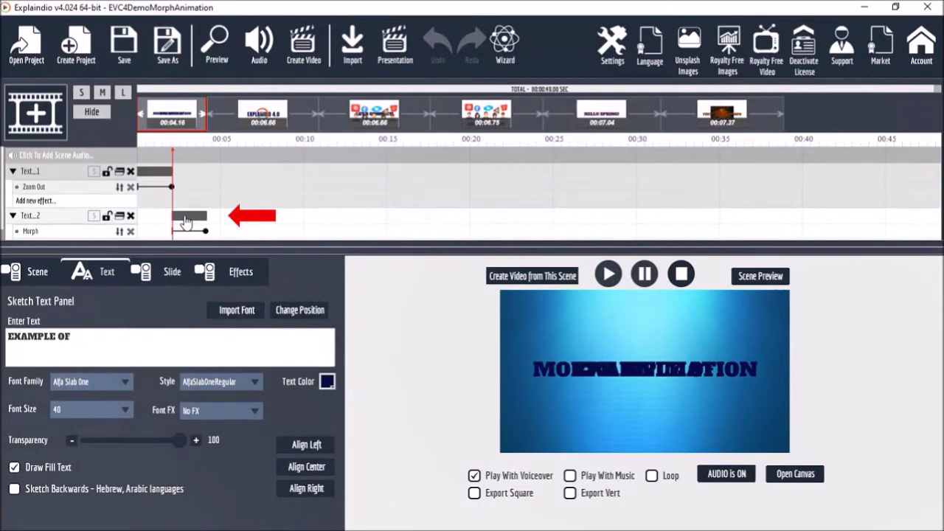
{"action": "left_click", "coordinate": [759, 276]}
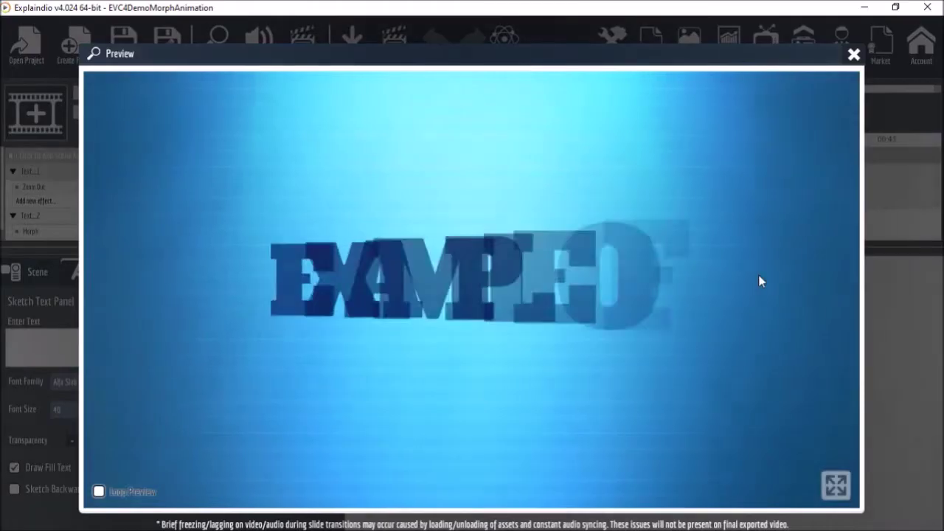
Step: Tick Remove morphed object on the Morph effect and replay the scene preview
{"action": "left_click", "coordinate": [853, 56]}
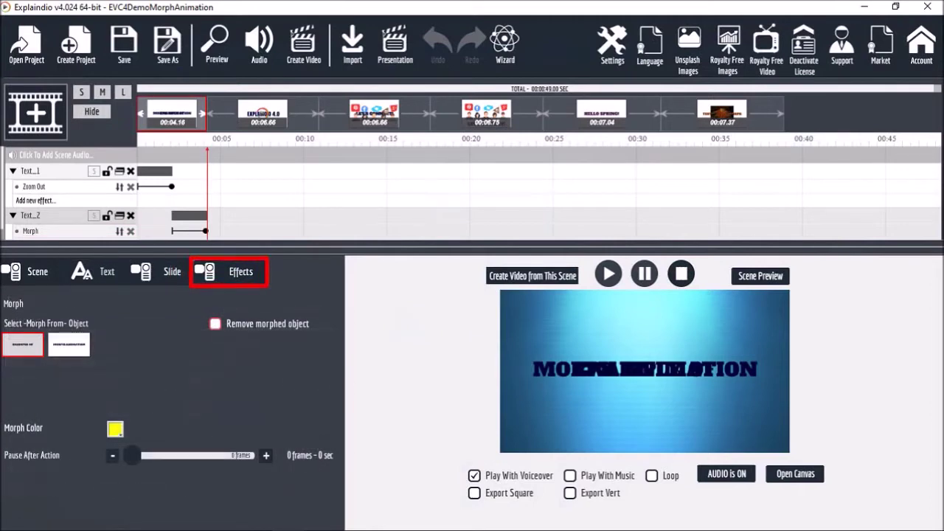
{"action": "left_click", "coordinate": [216, 323]}
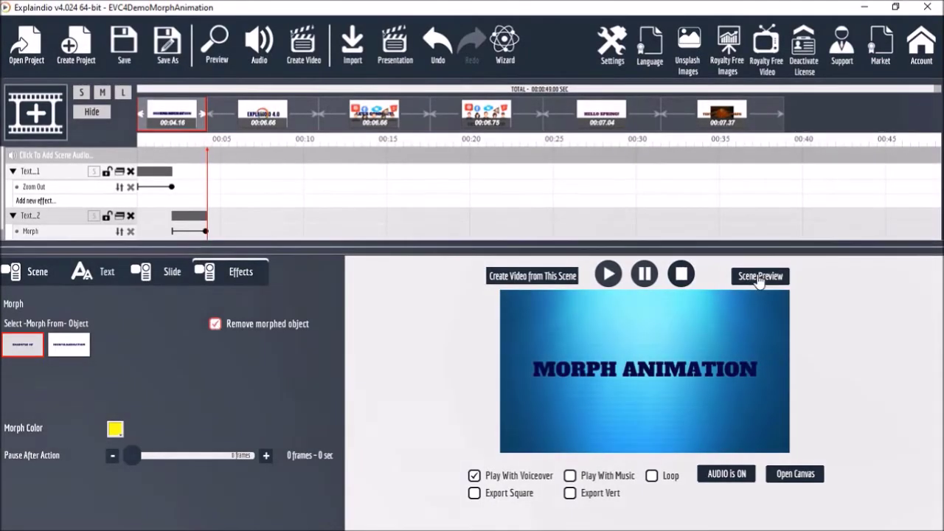
{"action": "left_click", "coordinate": [760, 276]}
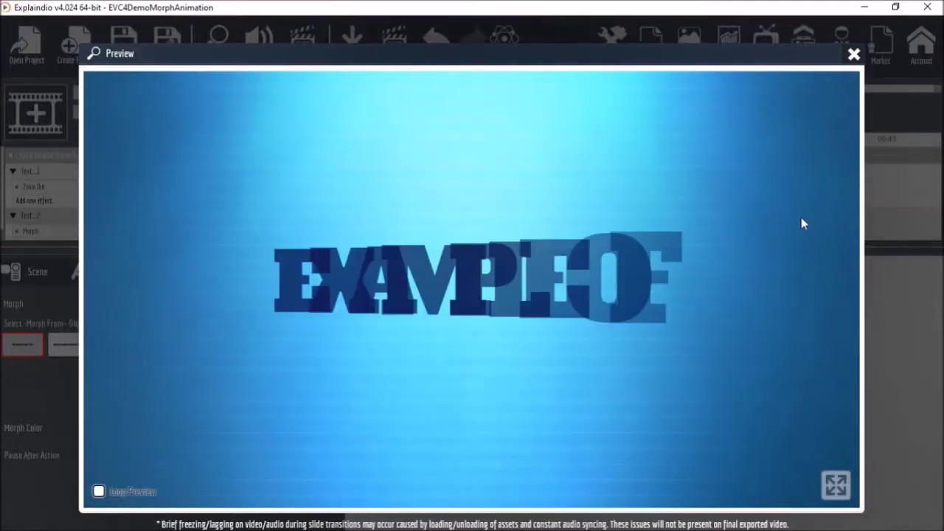
Step: Change the Morph Color from yellow to dark navy (#000033)
{"action": "left_click", "coordinate": [853, 55]}
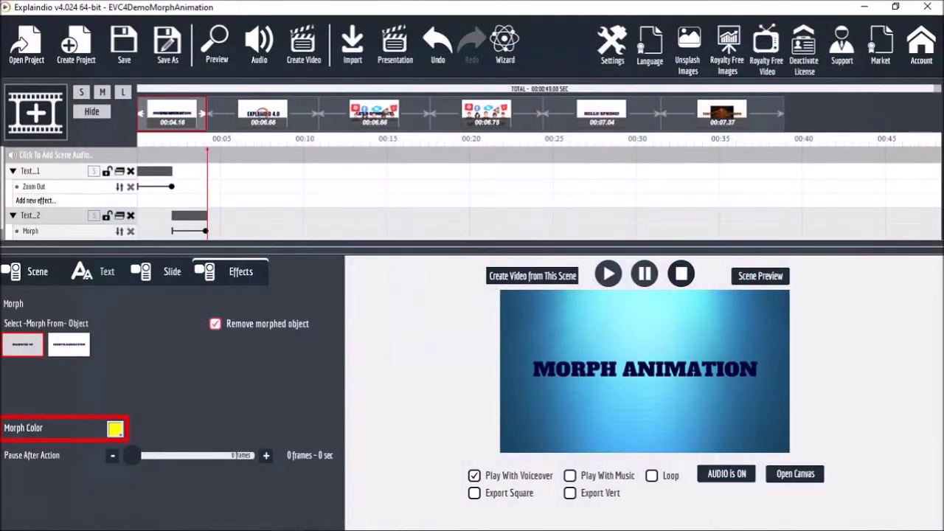
{"action": "left_click", "coordinate": [115, 428]}
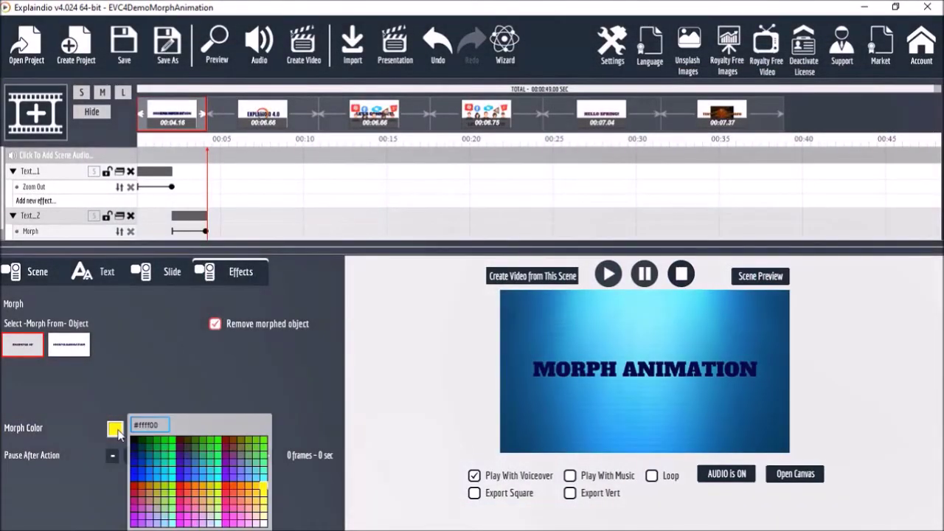
{"action": "left_click", "coordinate": [137, 445]}
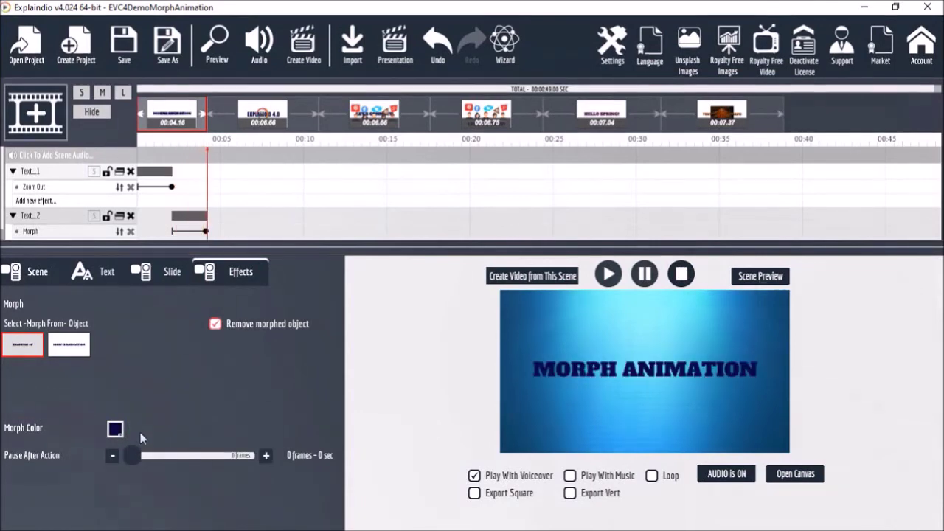
Step: Preview the first scene's navy morph, then move to the second scene
{"action": "left_click", "coordinate": [764, 276]}
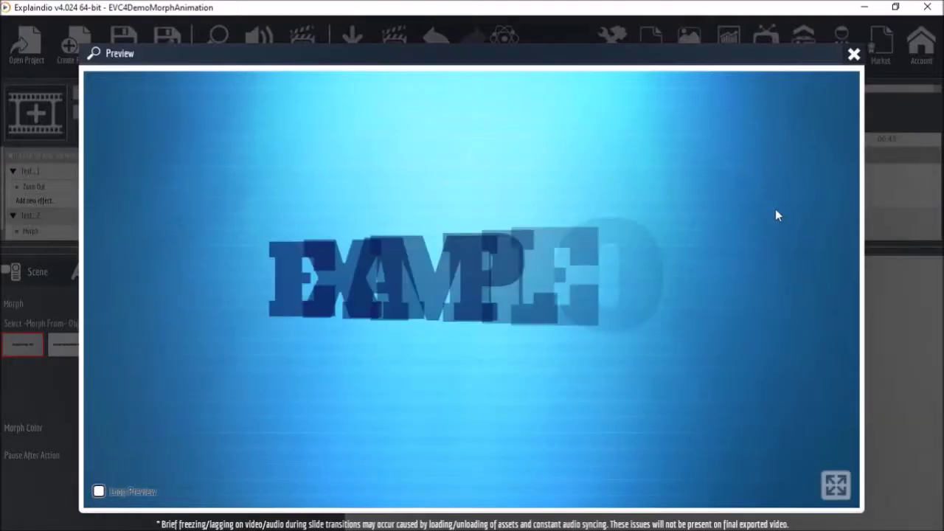
{"action": "left_click", "coordinate": [853, 56]}
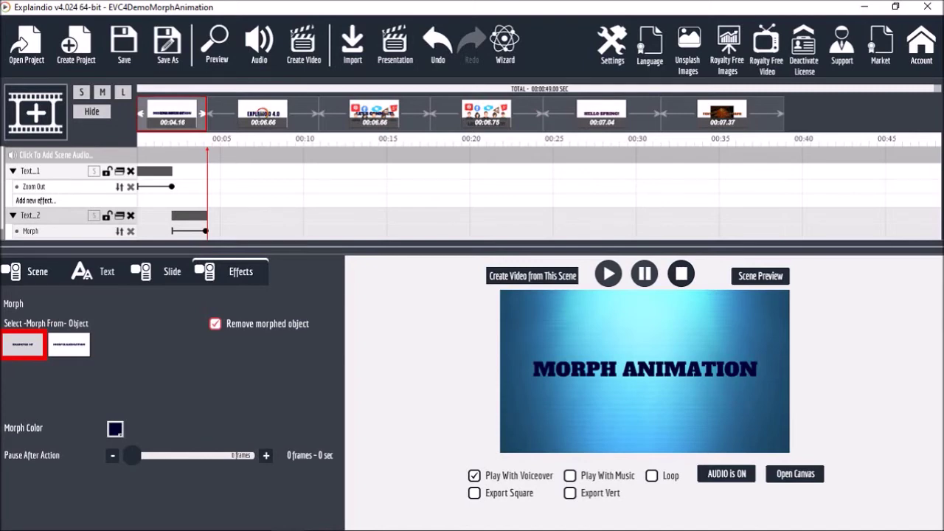
{"action": "left_click", "coordinate": [262, 112]}
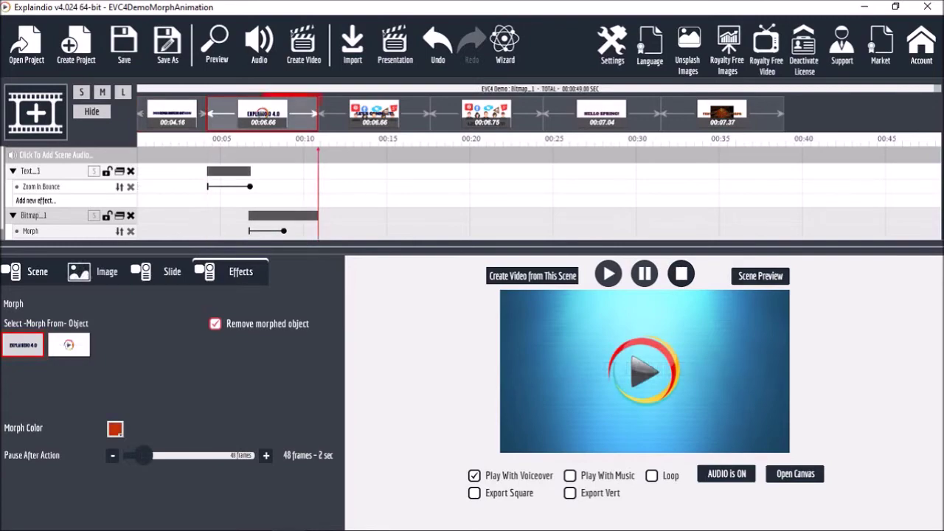
Step: Preview the play-button image morph in scene 2, then the social-media people graphic in scene 3
{"action": "left_click", "coordinate": [760, 275]}
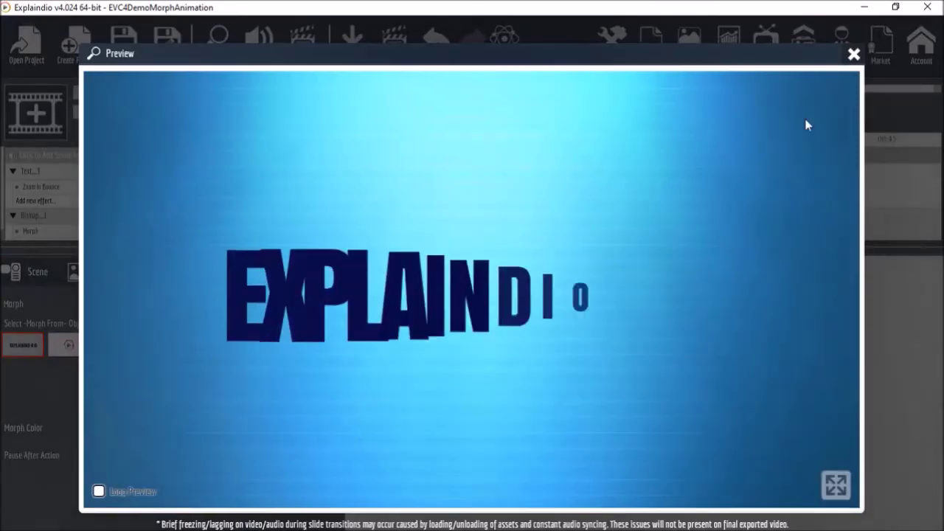
{"action": "left_click", "coordinate": [853, 56]}
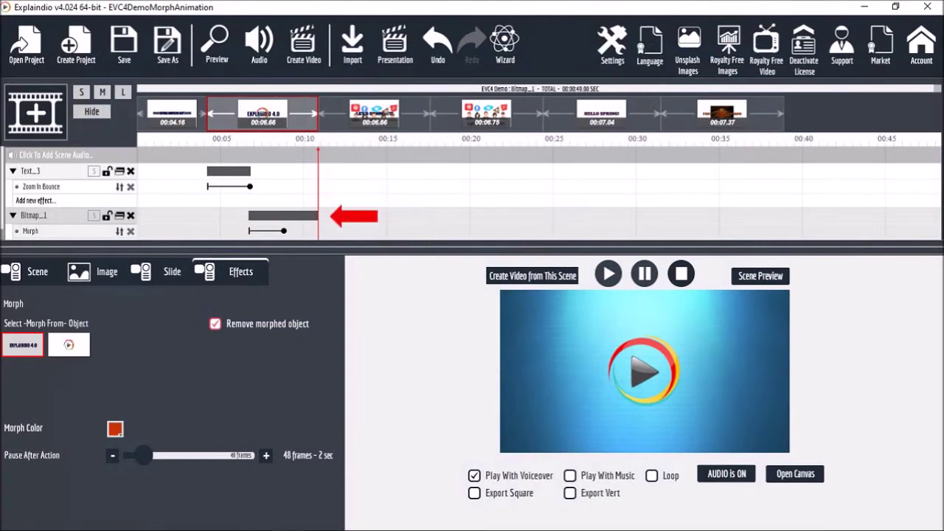
{"action": "left_click", "coordinate": [373, 111]}
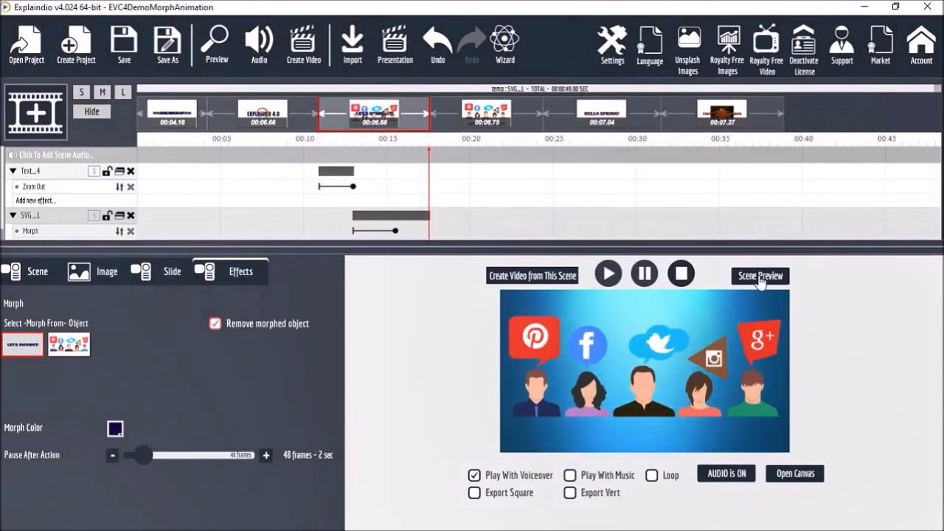
{"action": "left_click", "coordinate": [760, 276]}
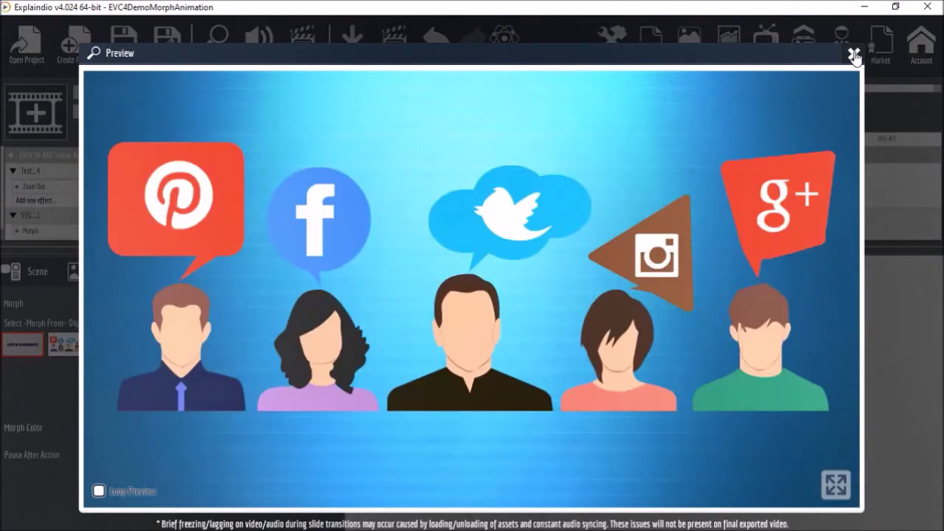
{"action": "left_click", "coordinate": [854, 54]}
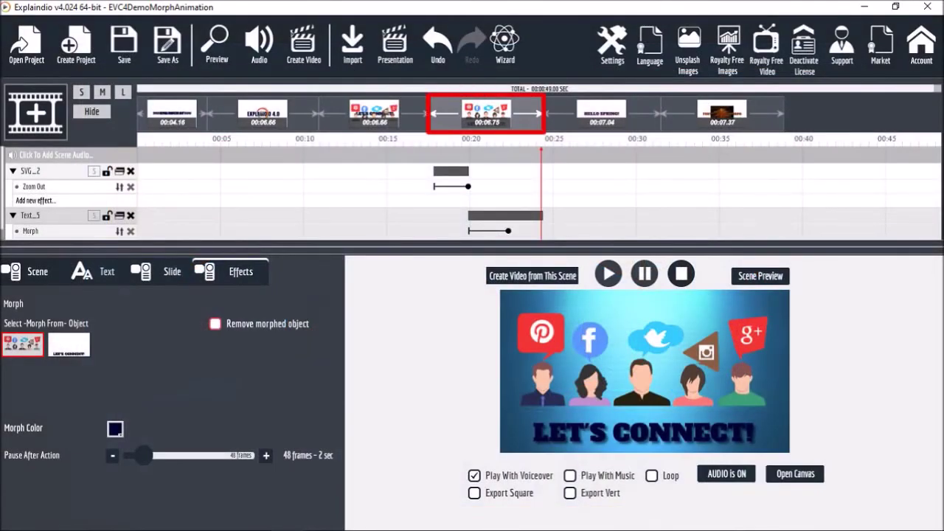
Step: Preview scenes 4, 5 and 6: LET'S CONNECT!, HELLO SPRING! and TEXT TO VIDEO MORPH
{"action": "left_click", "coordinate": [760, 275]}
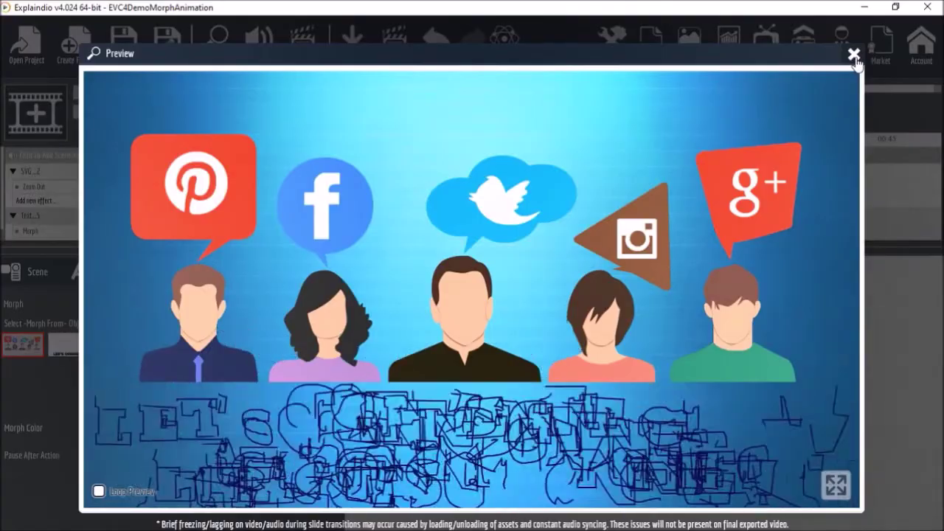
{"action": "left_click", "coordinate": [853, 54]}
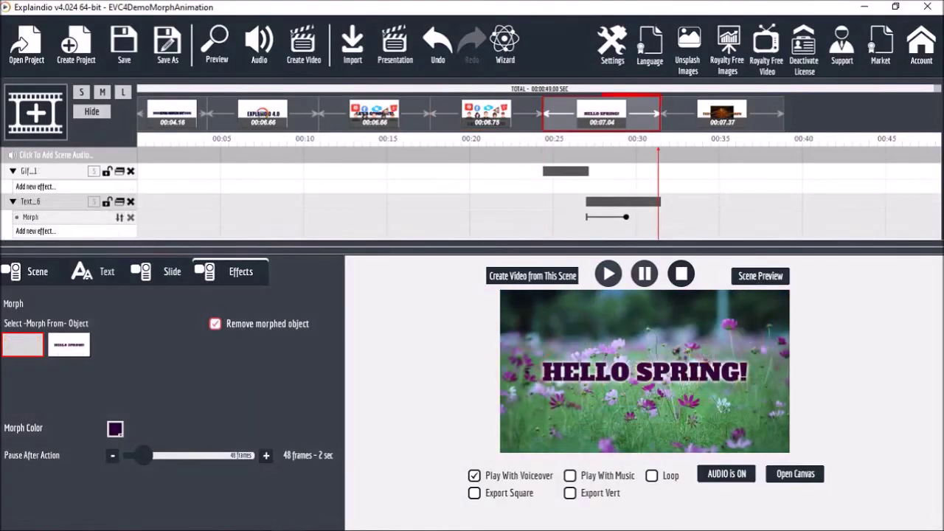
{"action": "left_click", "coordinate": [759, 276]}
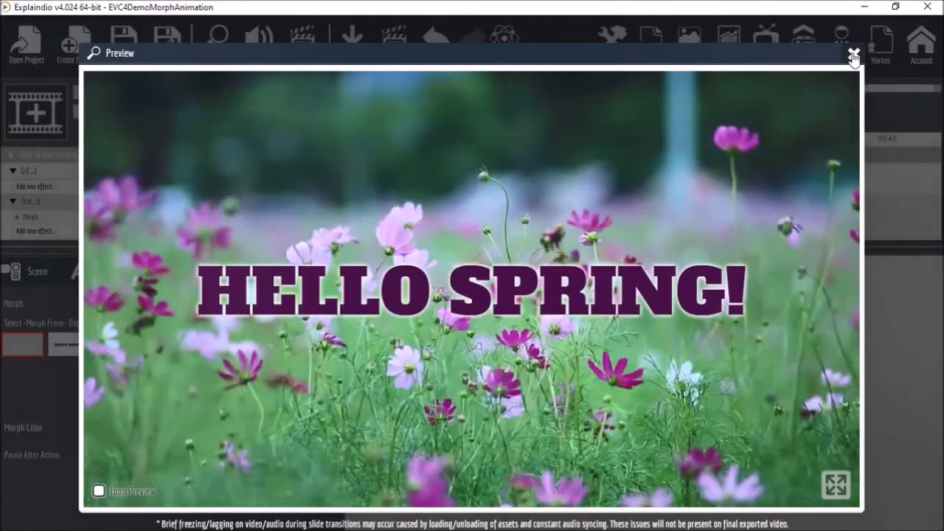
{"action": "left_click", "coordinate": [853, 56]}
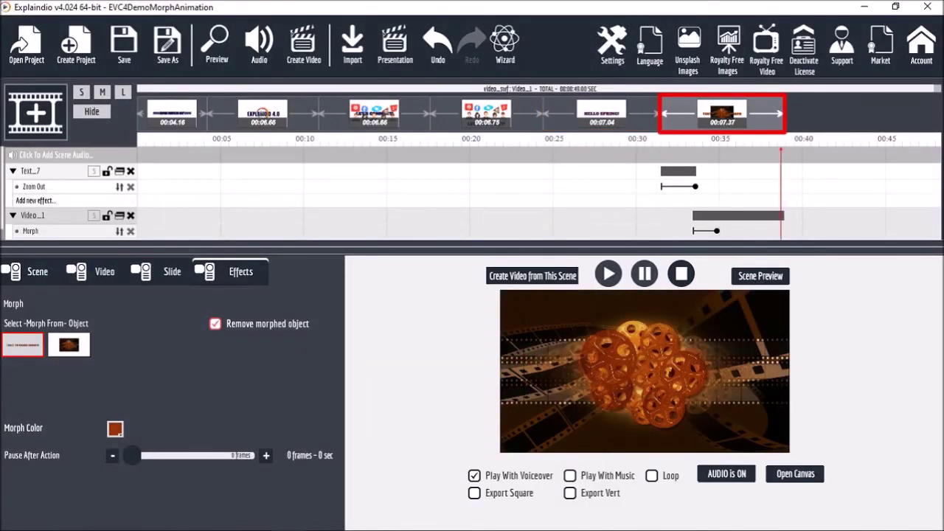
{"action": "left_click", "coordinate": [759, 278]}
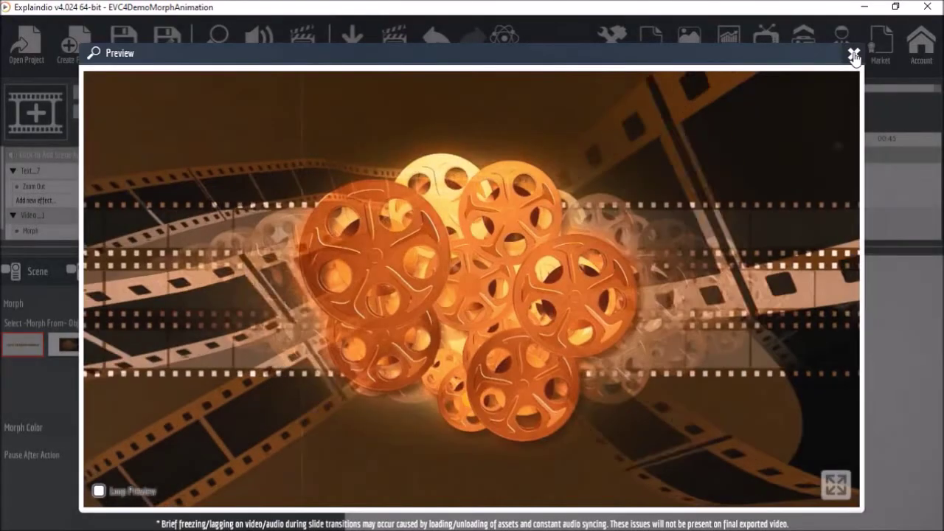
{"action": "left_click", "coordinate": [854, 55]}
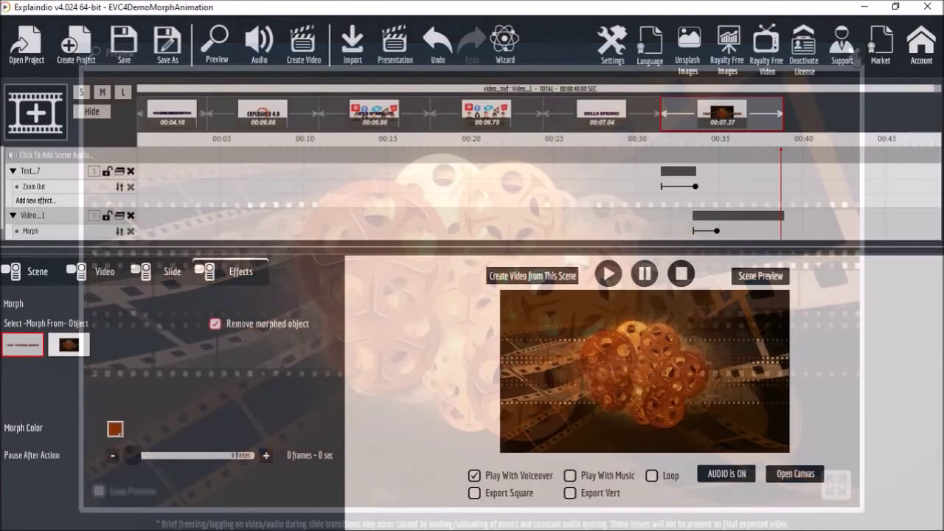